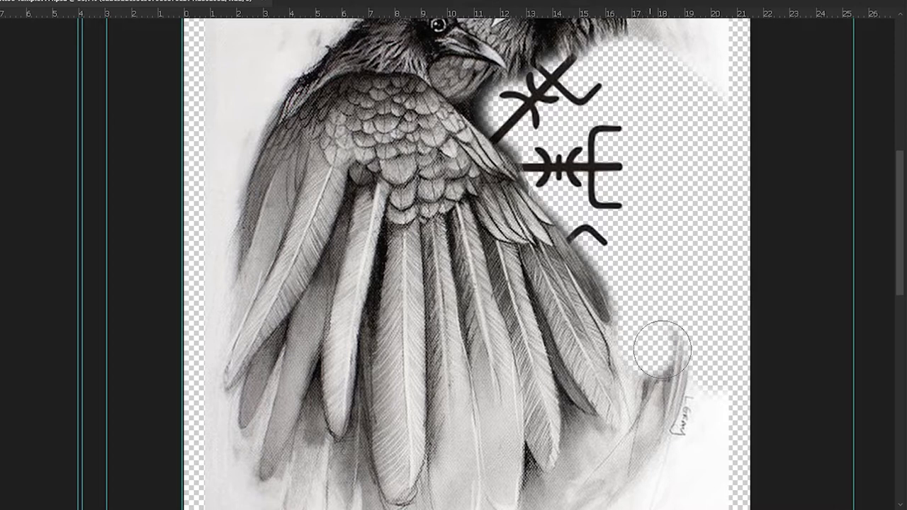
- Erase the faded lower-right area, signature and white haze along the raven's lower wing edge
left_click_drag(663, 350, 688, 480)
scroll(689, 480, "down", 3)
left_click_drag(652, 258, 612, 369)
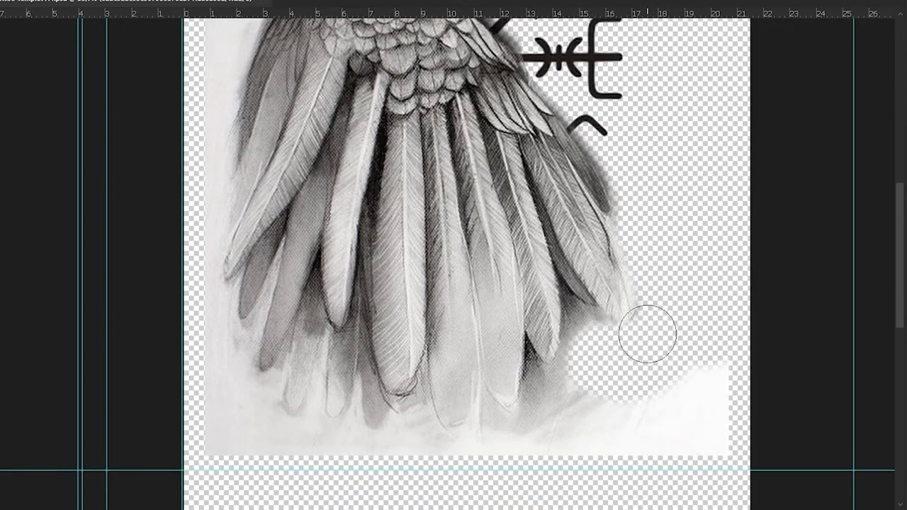
mouse_move(679, 339)
left_mouse_down()
mouse_move(566, 439)
mouse_move(602, 412)
left_mouse_up()
mouse_move(493, 447)
left_mouse_down()
mouse_move(415, 450)
mouse_move(395, 429)
mouse_move(464, 459)
left_mouse_up()
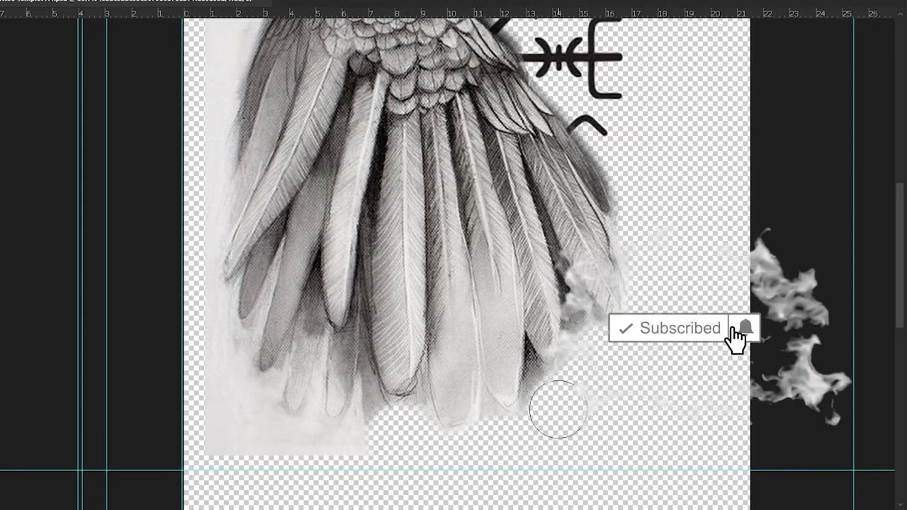
mouse_move(357, 436)
left_mouse_down()
mouse_move(353, 454)
mouse_move(263, 450)
mouse_move(250, 414)
mouse_move(330, 456)
mouse_move(220, 348)
mouse_move(243, 401)
left_mouse_up()
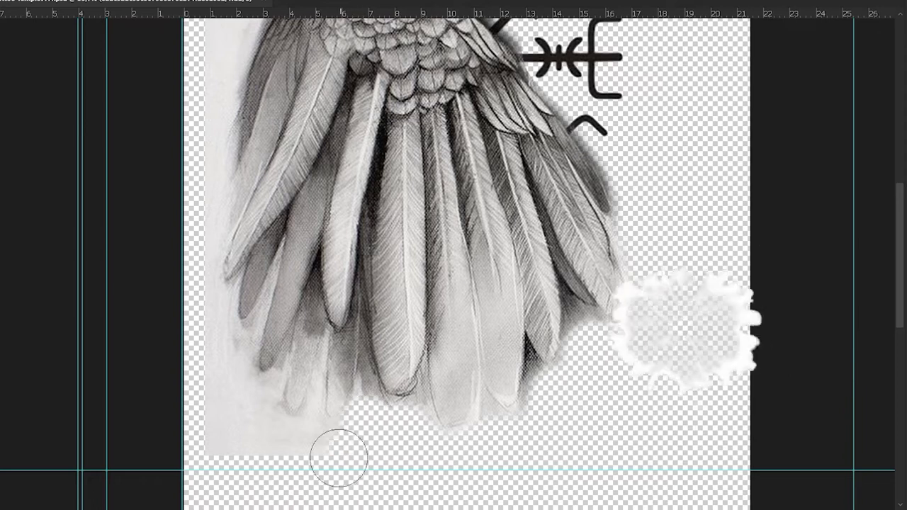
- Erase the haze on the raven's upper-left edge and drag the raven lower under the compass
scroll(212, 389, "up", 3)
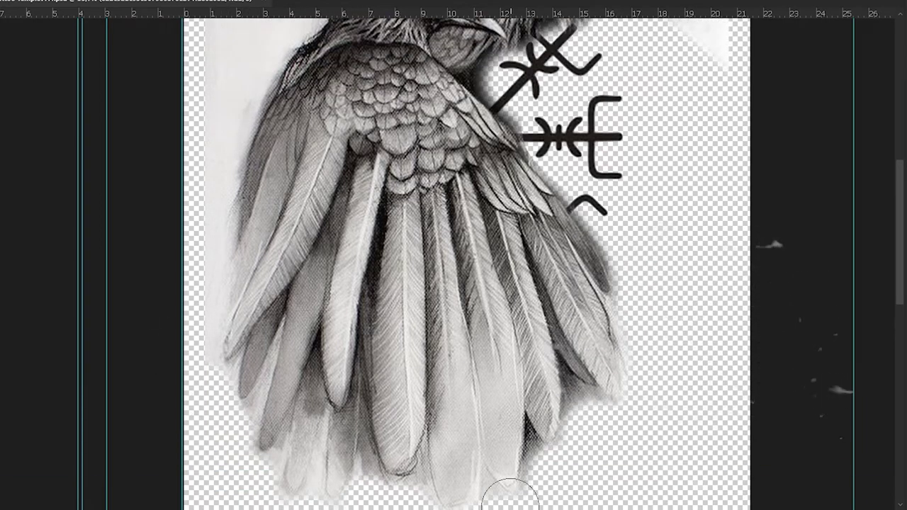
scroll(284, 354, "left", 5)
scroll(337, 257, "up", 3)
mouse_move(333, 319)
left_mouse_down()
mouse_move(378, 178)
mouse_move(358, 21)
left_mouse_up()
left_click_drag(493, 157, 514, 305)
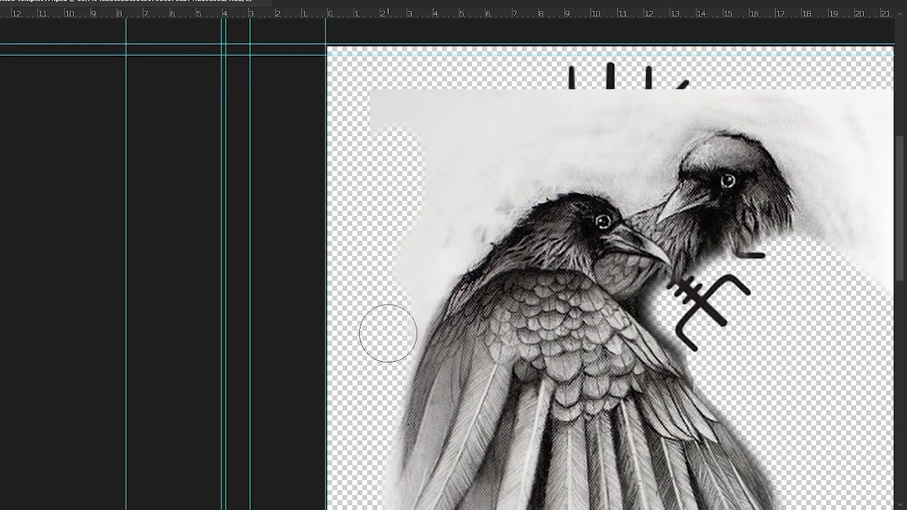
mouse_move(431, 247)
left_mouse_down()
mouse_move(589, 162)
mouse_move(334, 134)
mouse_move(442, 115)
mouse_move(638, 113)
mouse_move(603, 162)
mouse_move(656, 209)
mouse_move(619, 126)
mouse_move(825, 245)
mouse_move(776, 175)
mouse_move(894, 108)
left_mouse_up()
scroll(503, 451, "down", 1)
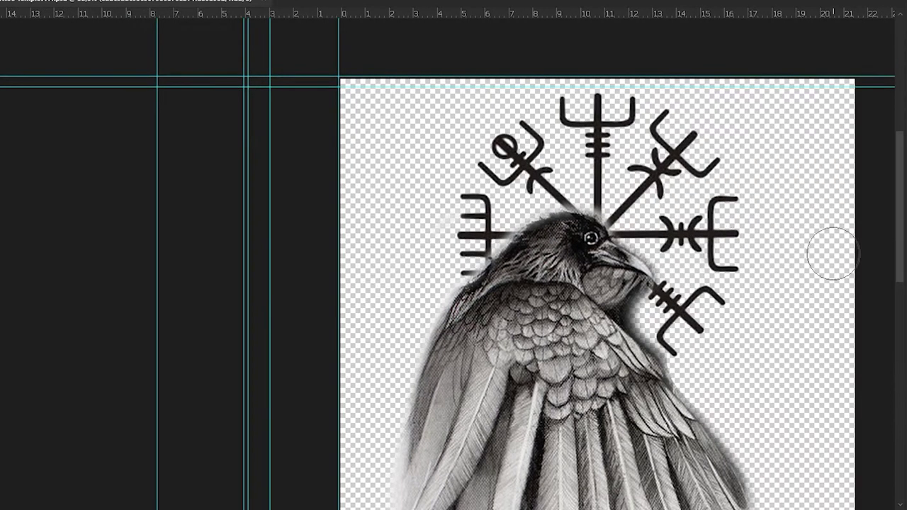
- Erase the haze beside the raven's head and lighten the grey inside its open beak
scroll(749, 253, "down", 1)
scroll(620, 252, "up", 1)
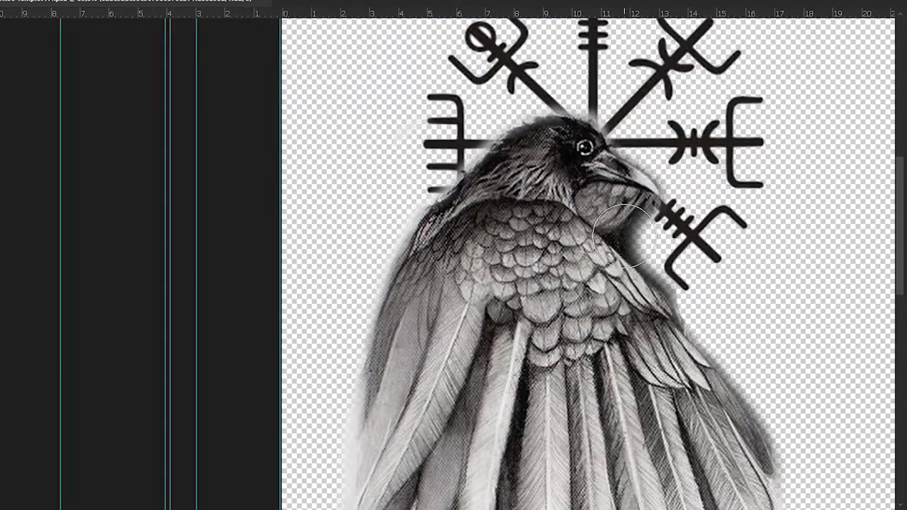
scroll(621, 252, "up", 2)
right_click(599, 347)
mouse_move(652, 259)
left_mouse_down()
mouse_move(638, 238)
mouse_move(553, 187)
left_mouse_up()
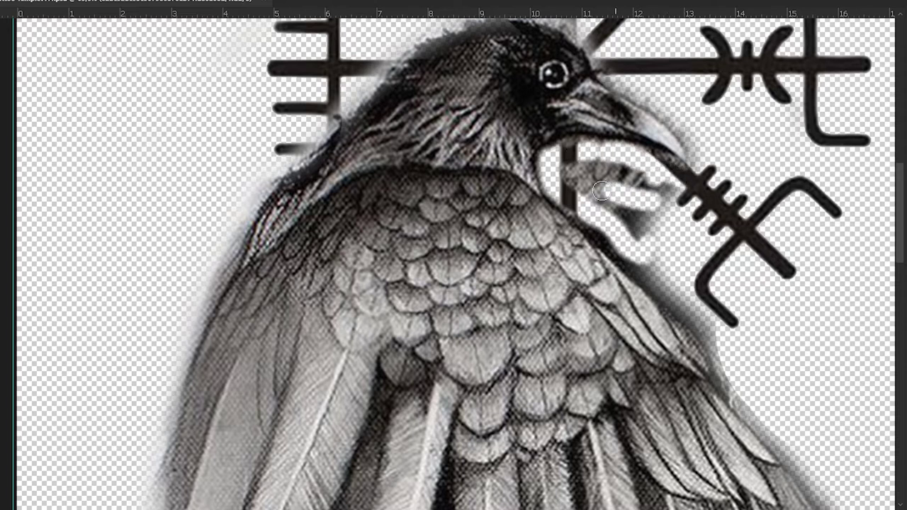
left_click_drag(613, 192, 701, 211)
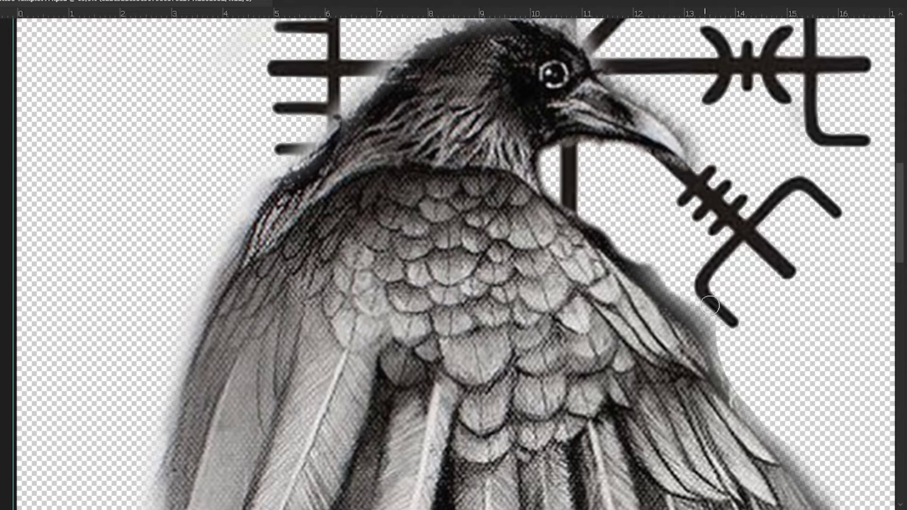
- Undo the stroke beside the wing and lower the brush hardness to 23%
left_click_drag(692, 319, 629, 259)
key("ctrl+z")
right_click(157, 113)
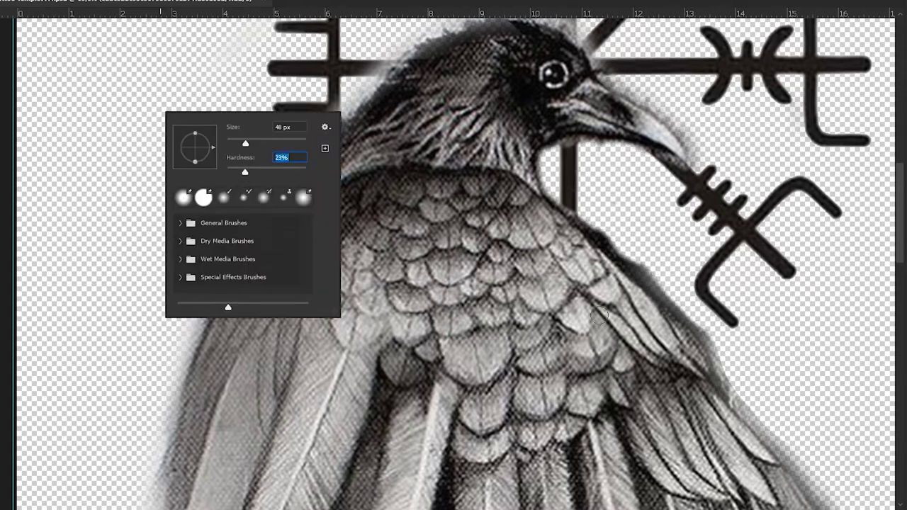
key("Return")
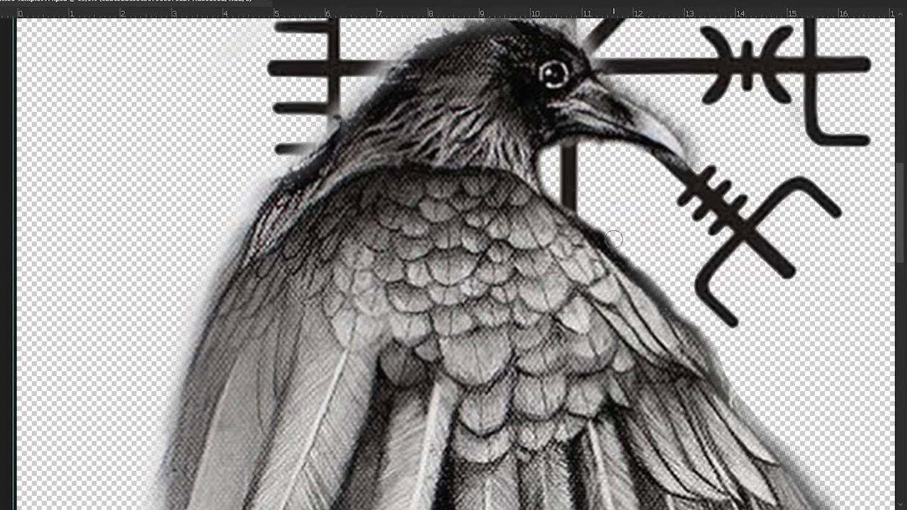
- Shrink the raven from its corners and position it inside the Vegvisir compass near the top
scroll(748, 391, "down", 1)
scroll(709, 375, "down", 1)
scroll(681, 362, "down", 2)
key("v")
scroll(657, 353, "down", 1)
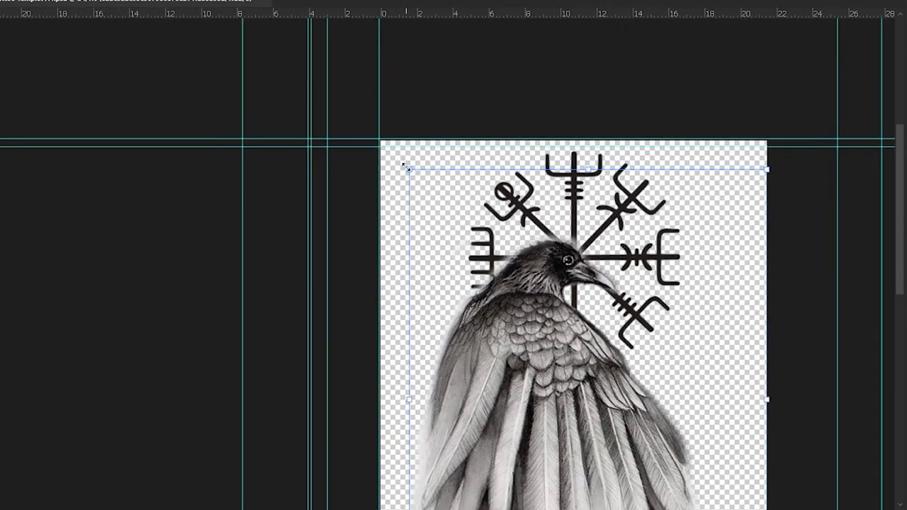
left_click_drag(399, 162, 533, 336)
left_click_drag(561, 383, 497, 215)
left_click_drag(716, 472, 706, 461)
scroll(726, 406, "down", 1)
scroll(726, 407, "down", 2)
scroll(724, 415, "up", 1)
- Commit the raven's position and place the bearded old man photo as a linked layer
key("Return")
key("alt+f")
left_click(29, 221)
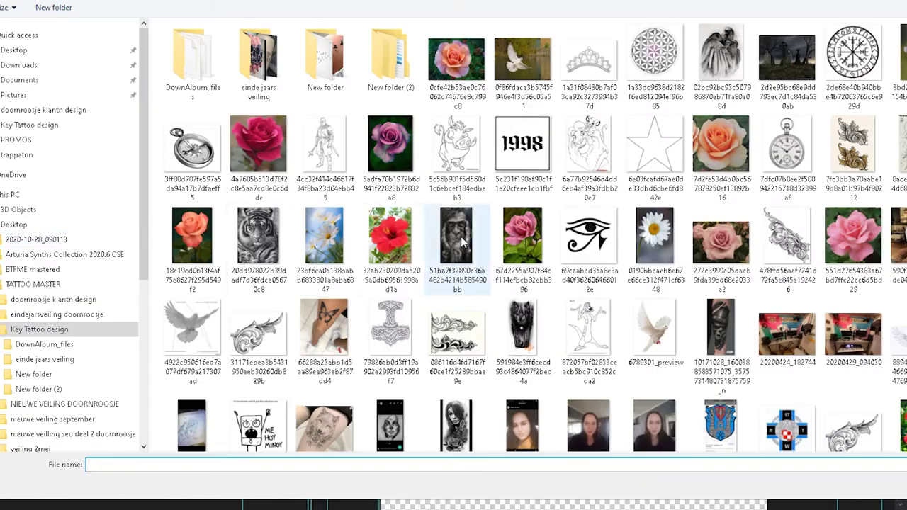
key("ctrl+minus")
key("ctrl+plus")
key("ctrl+plus")
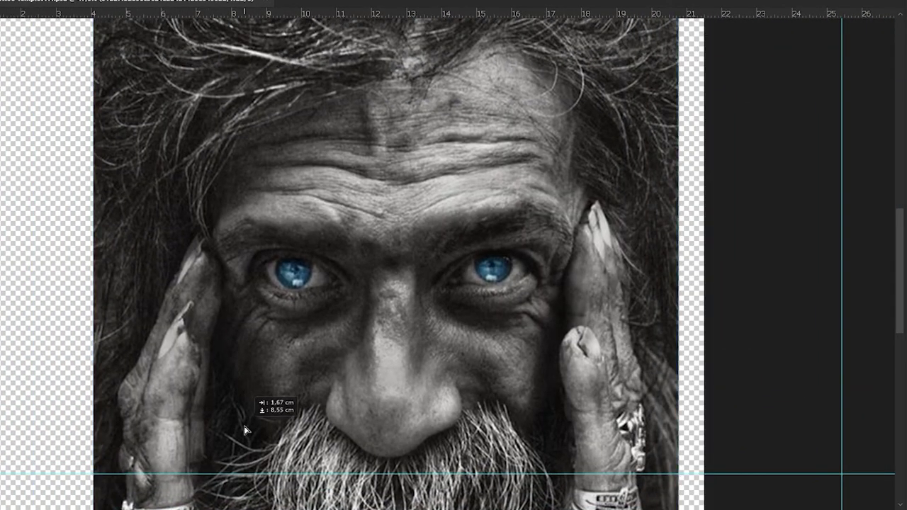
- Rasterize the placed photo and erase its upper-left hair to transparency
right_click(322, 225)
right_click(248, 150)
key("Escape")
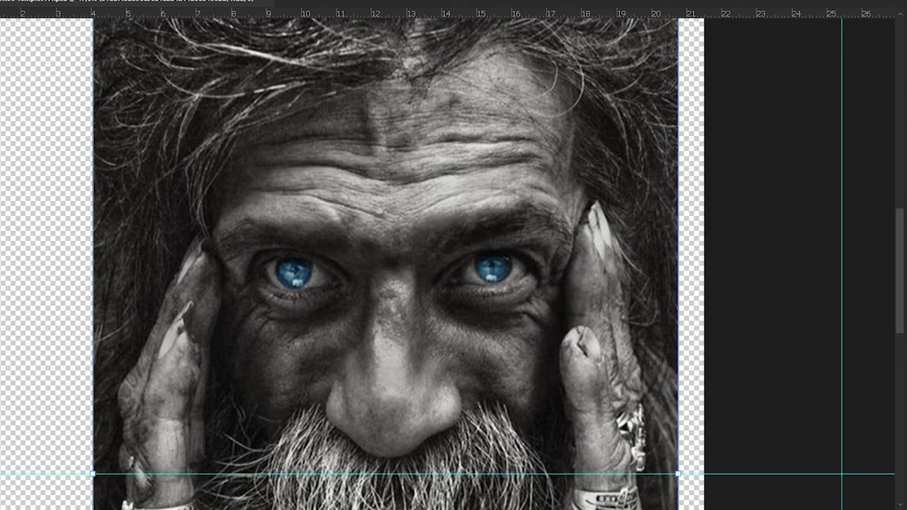
key("b")
right_click(202, 196)
left_click(126, 187)
key("Escape")
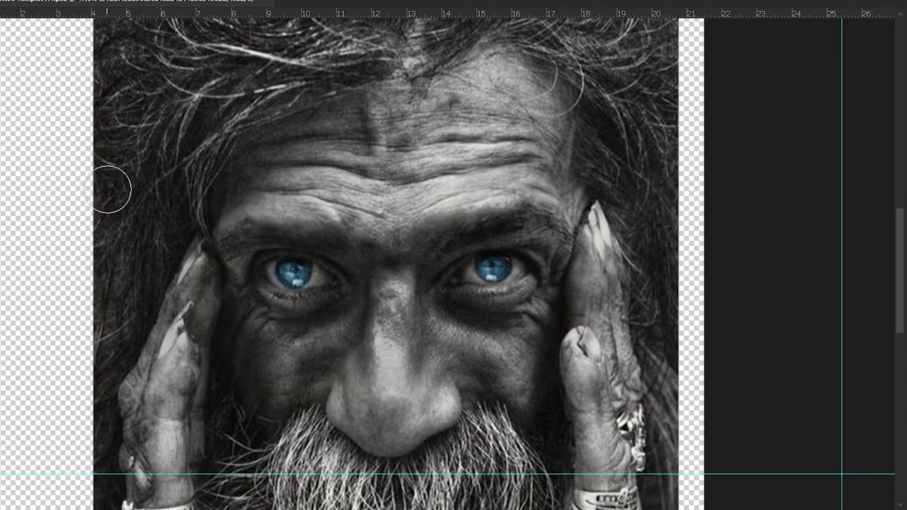
mouse_move(104, 314)
left_mouse_down()
mouse_move(203, 137)
mouse_move(121, 132)
mouse_move(234, 62)
mouse_move(104, 126)
mouse_move(88, 25)
mouse_move(553, 32)
mouse_move(413, 68)
mouse_move(581, 95)
mouse_move(255, 139)
mouse_move(701, 107)
left_mouse_up()
- Erase hair and shadows around the face, move the photo lower-left, and erase the leftover hair strip
mouse_move(280, 138)
left_mouse_down()
mouse_move(586, 196)
mouse_move(608, 172)
mouse_move(664, 277)
mouse_move(692, 431)
left_mouse_up()
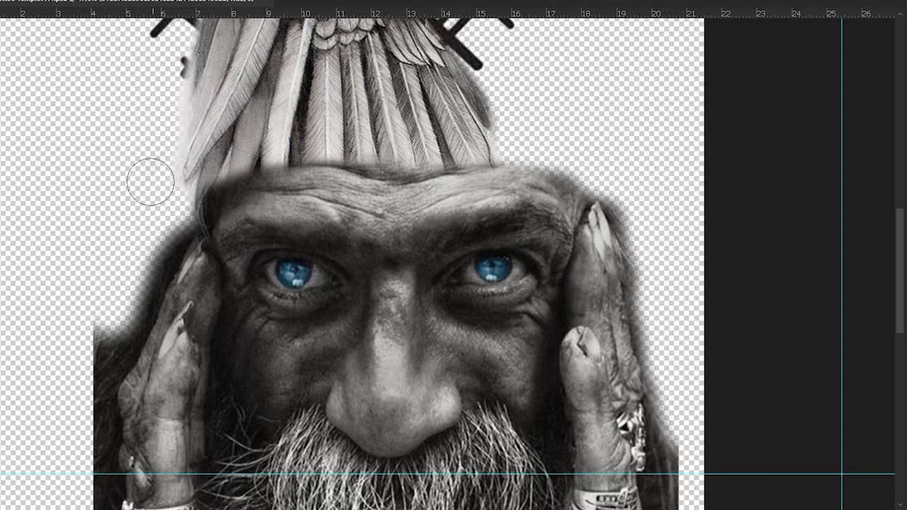
mouse_move(150, 182)
left_mouse_down()
mouse_move(142, 243)
mouse_move(85, 354)
left_mouse_up()
mouse_move(77, 426)
left_mouse_down()
mouse_move(85, 369)
mouse_move(156, 229)
mouse_move(266, 145)
mouse_move(560, 142)
left_mouse_up()
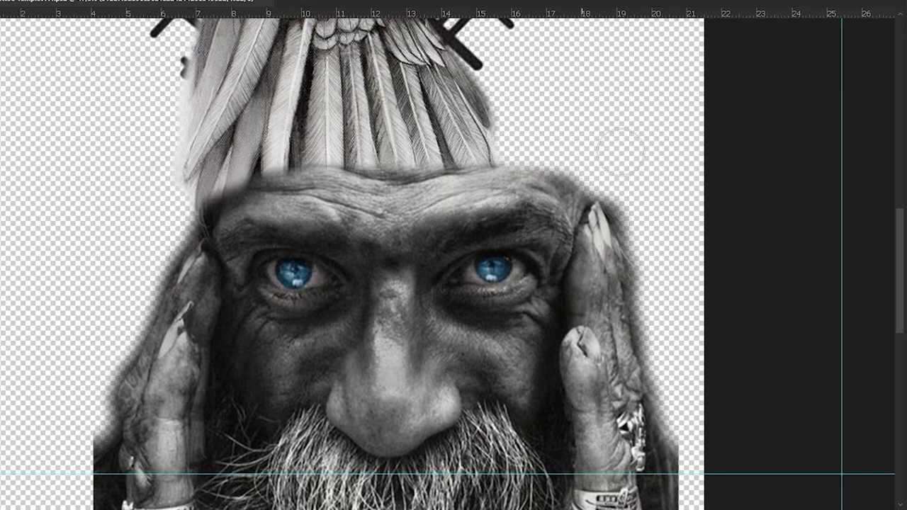
mouse_move(430, 282)
left_mouse_down()
mouse_move(360, 155)
mouse_move(424, 260)
mouse_move(387, 395)
left_mouse_up()
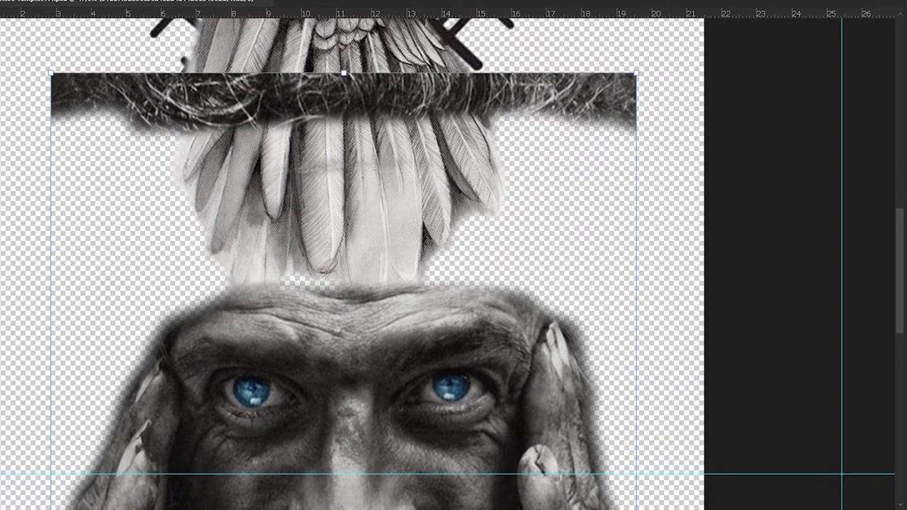
left_click_drag(66, 107, 205, 107)
mouse_move(99, 106)
left_mouse_down()
mouse_move(255, 106)
mouse_move(604, 76)
mouse_move(284, 120)
mouse_move(584, 124)
left_mouse_up()
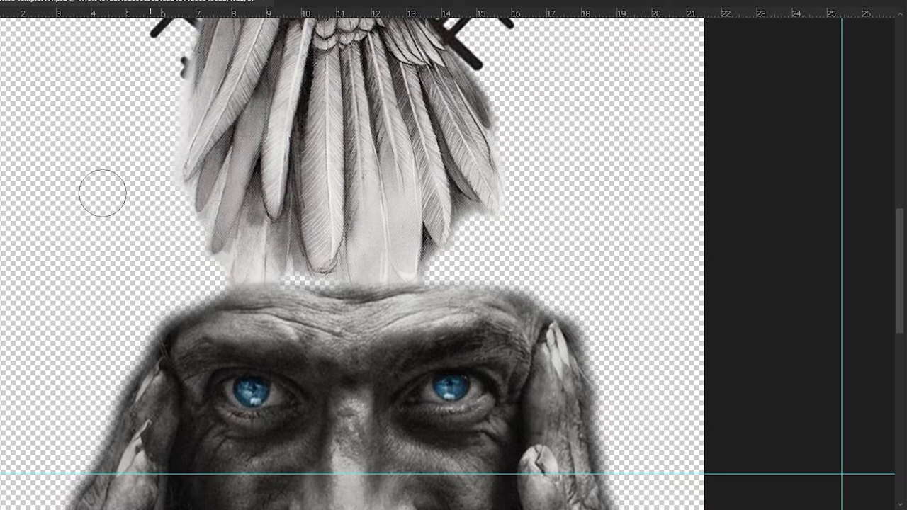
- Shrink the face photo in two passes and move it up beneath the raven's feathers
key("ctrl+t")
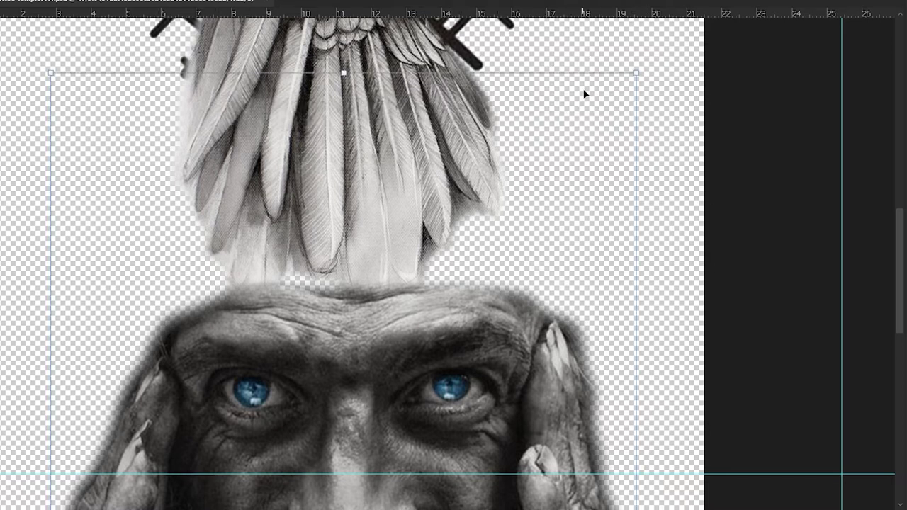
left_click_drag(636, 71, 551, 219)
mouse_move(291, 431)
left_mouse_down()
mouse_move(372, 148)
mouse_move(323, 85)
left_mouse_up()
scroll(628, 284, "up", 5)
scroll(625, 285, "up", 2)
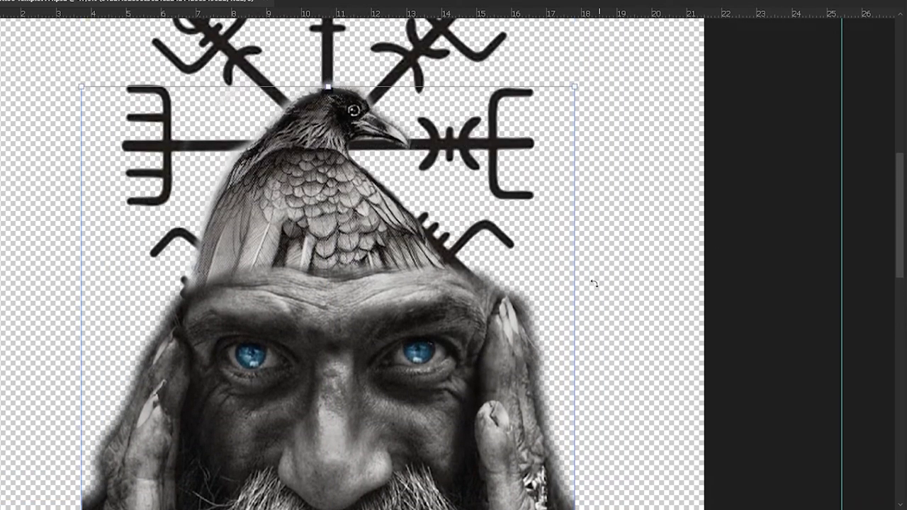
left_click_drag(579, 87, 506, 203)
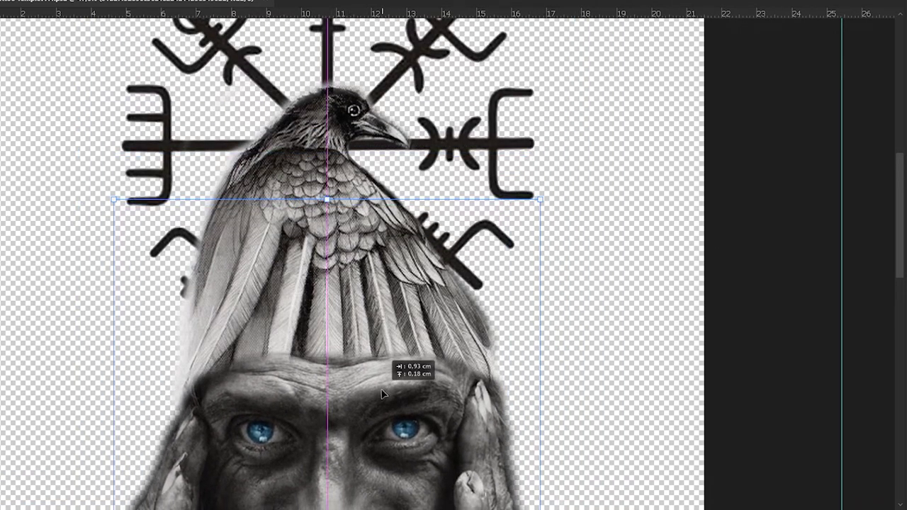
left_click_drag(365, 372, 398, 298)
scroll(795, 280, "down", 3)
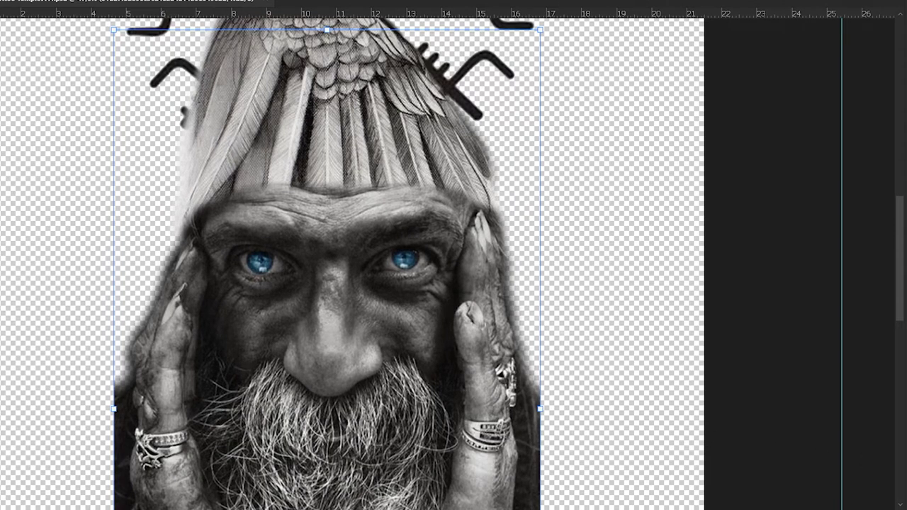
left_click(674, 137)
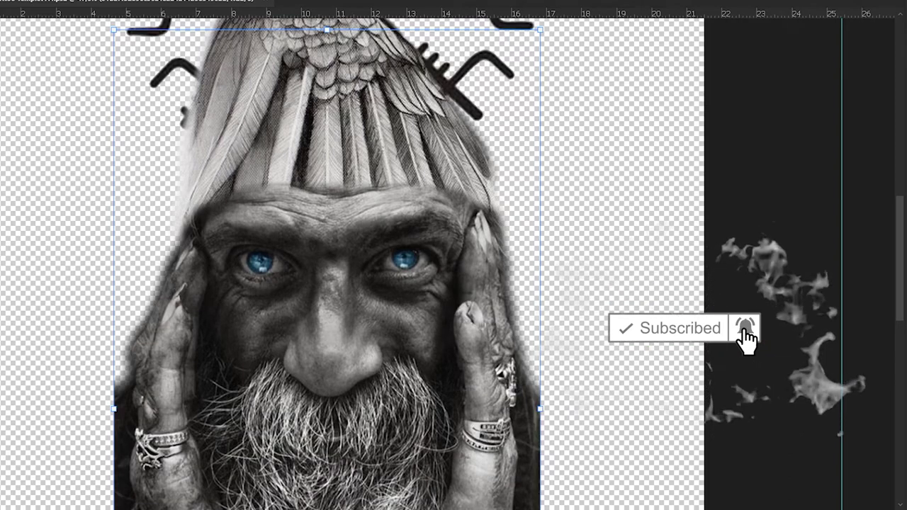
- Duplicate the old man's face layer via Layer > Duplicate Layer
left_click(42, 365)
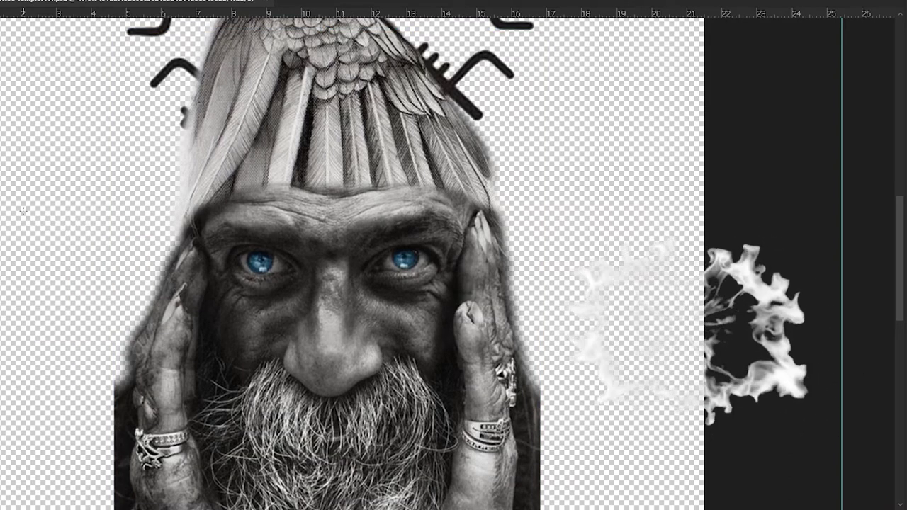
scroll(338, 422, "down", 5)
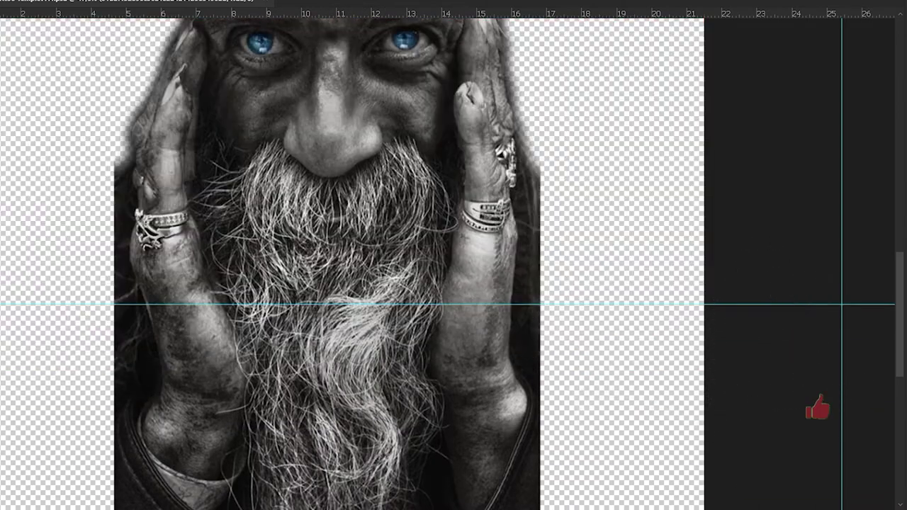
- Redraw the feather mask's fade over the forehead, then undo twice to restore the blue eyes
scroll(348, 433, "down", 1)
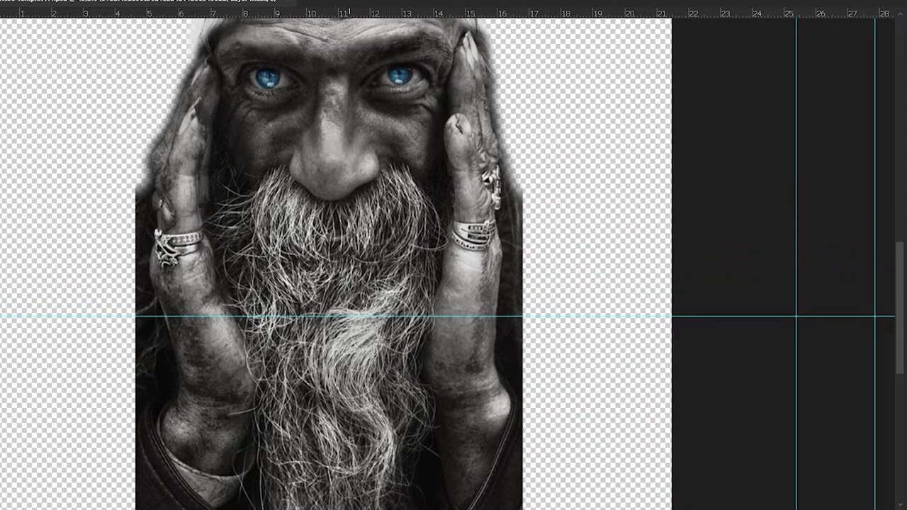
scroll(370, 242, "down", 1)
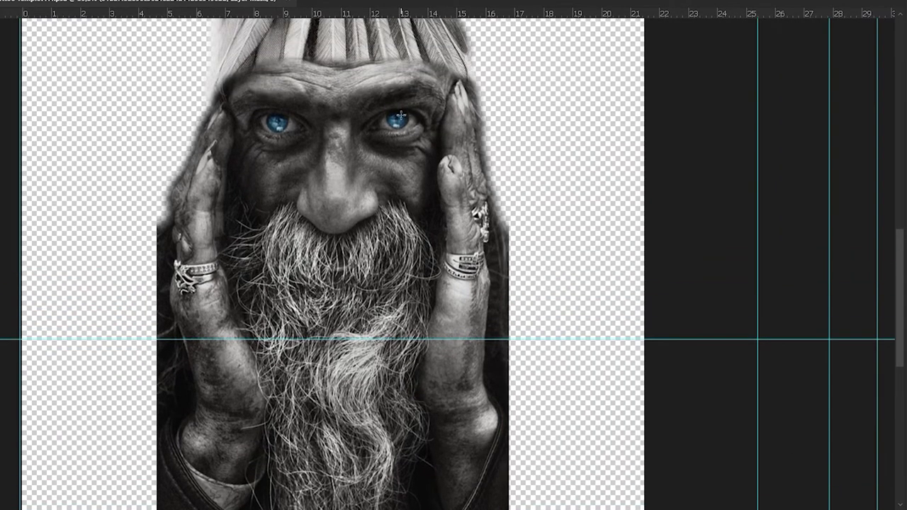
scroll(455, 264, "down", 1)
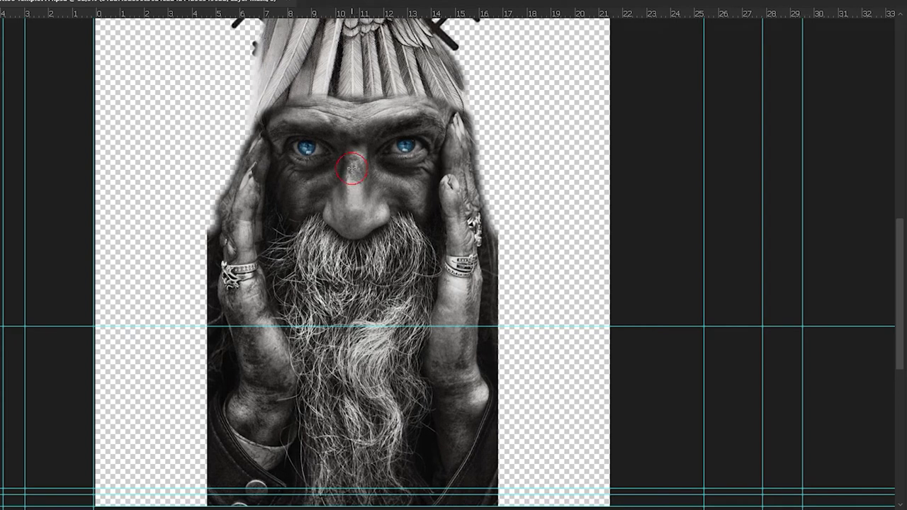
left_click_drag(350, 105, 352, 191)
left_click_drag(353, 130, 353, 142)
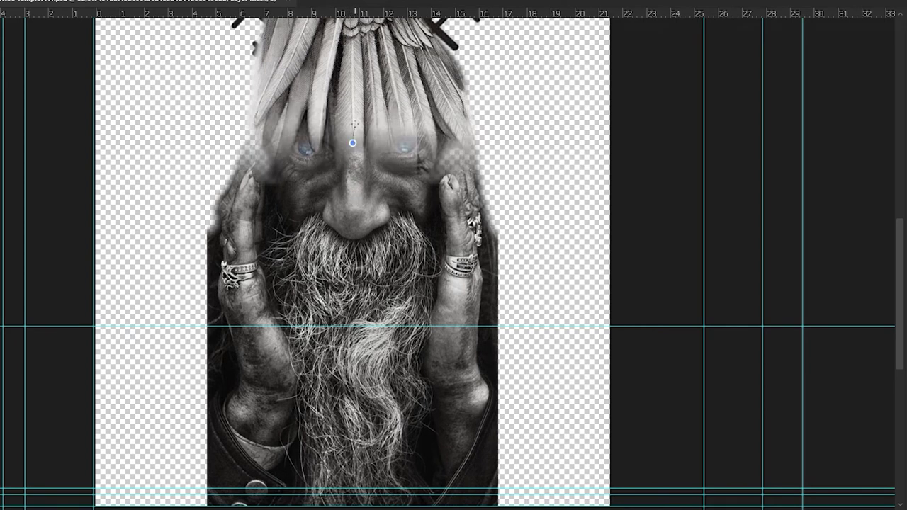
left_click(162, 5)
left_click(29, 1)
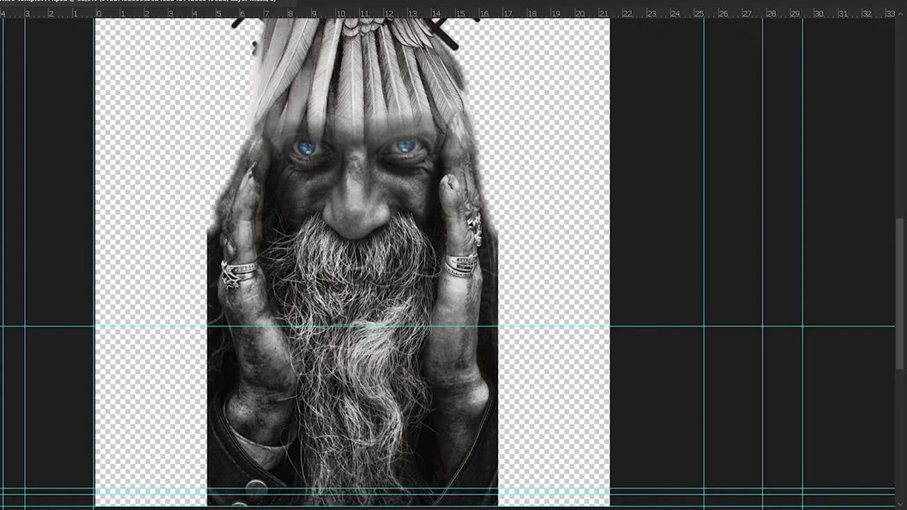
right_click(148, 131)
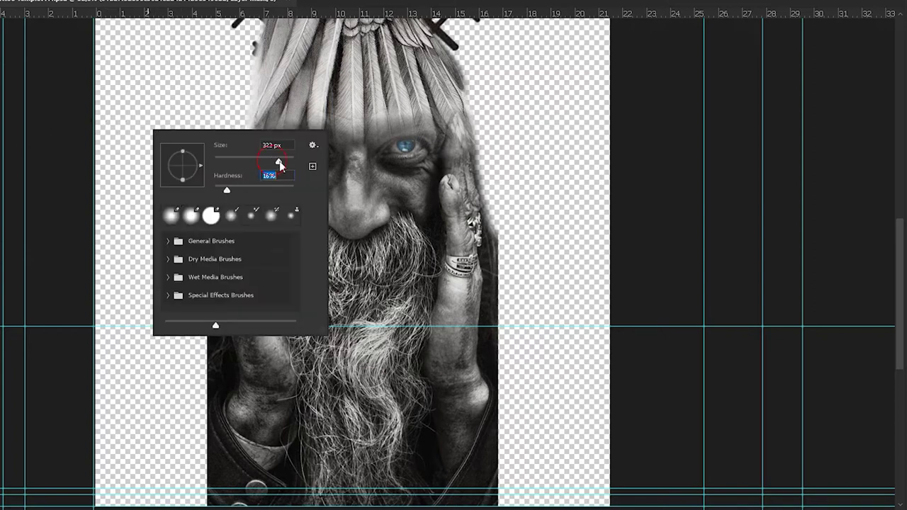
- Softly fade the portrait's left and right edges and the raised hands on its layer mask
key("Return")
left_click_drag(244, 163, 244, 298)
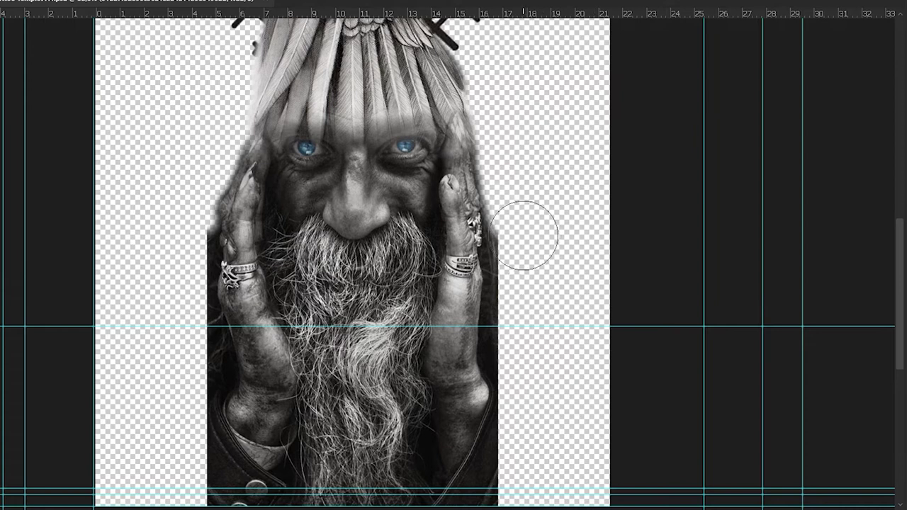
left_click_drag(525, 235, 531, 369)
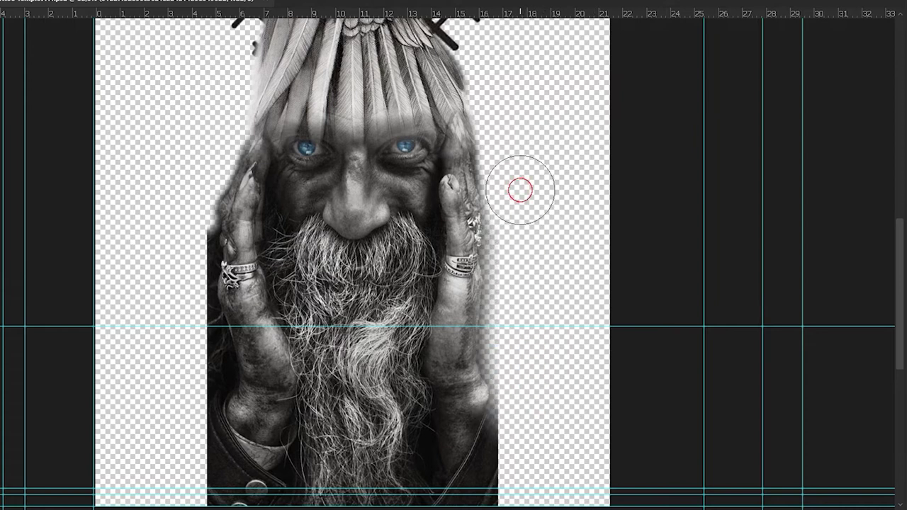
left_click_drag(521, 190, 494, 244)
mouse_move(202, 152)
left_mouse_down()
mouse_move(171, 295)
mouse_move(344, 472)
mouse_move(486, 415)
mouse_move(498, 482)
mouse_move(285, 496)
left_mouse_up()
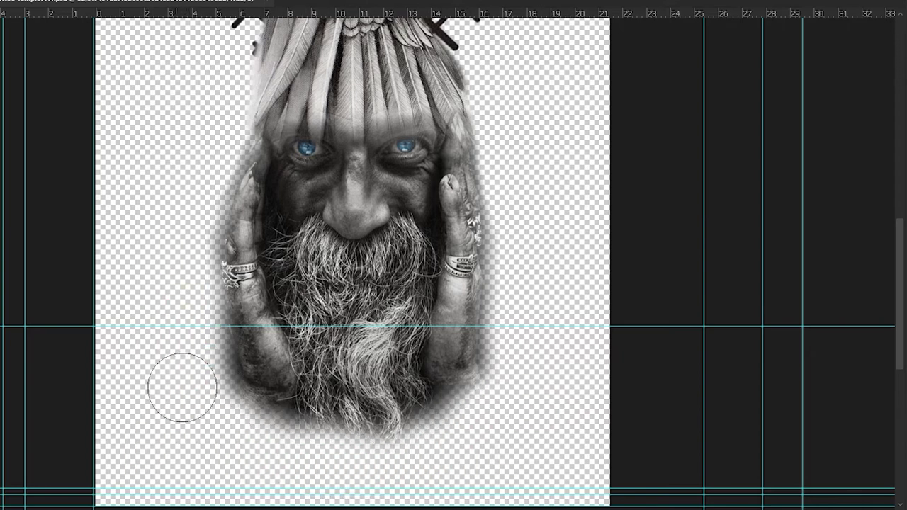
- Start transforming the portrait and shrink it from its top-right corner
scroll(511, 391, "up", 1)
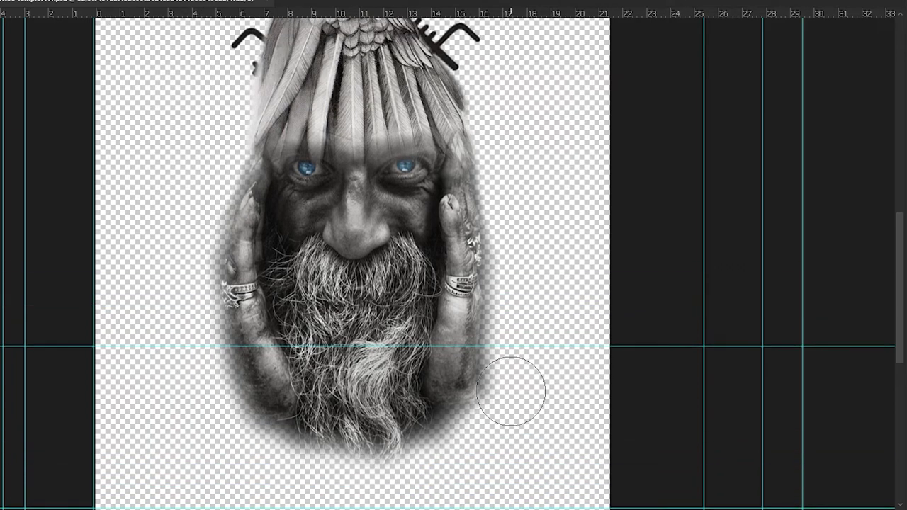
scroll(511, 391, "up", 5)
key("m")
left_click_drag(569, 77, 241, 473)
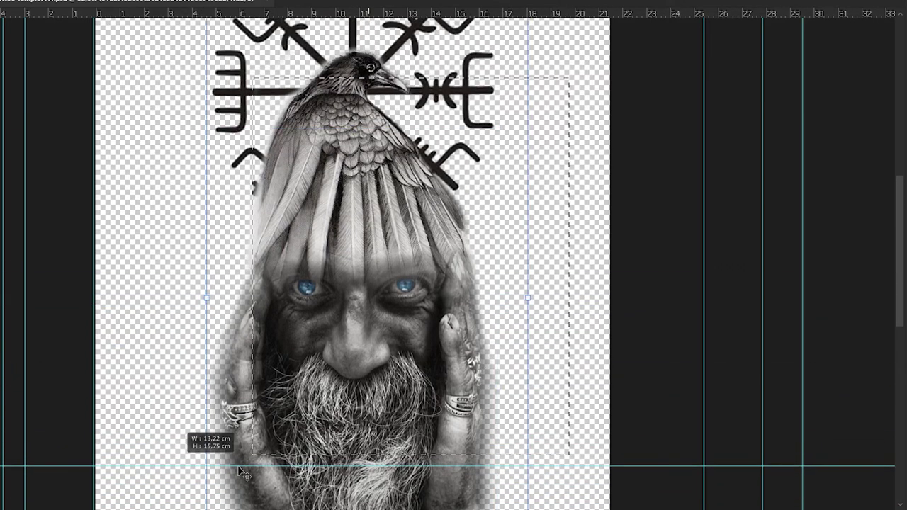
- Shrink the faded portrait further and move it up, centred beneath the raven and compass
scroll(586, 293, "up", 3)
left_click_drag(531, 62, 474, 195)
left_click_drag(336, 363, 384, 240)
scroll(556, 246, "down", 4)
scroll(556, 245, "down", 7)
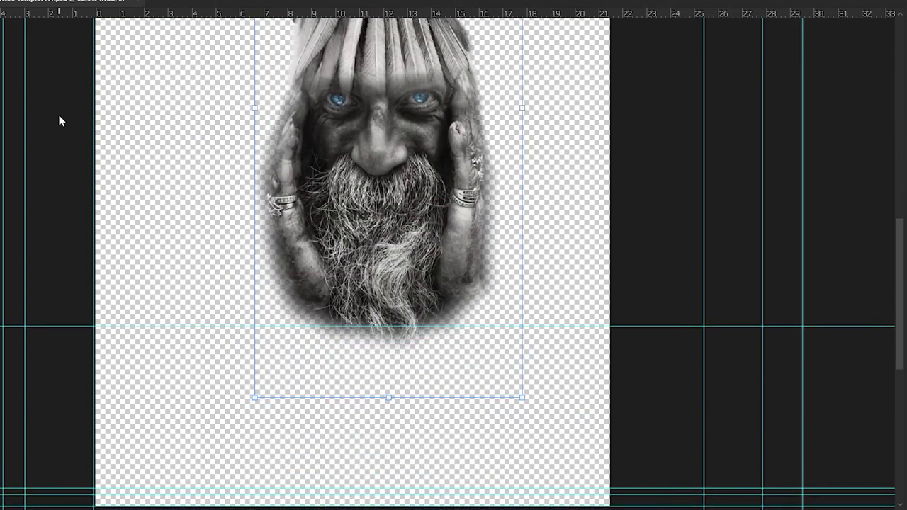
left_click(6, 6)
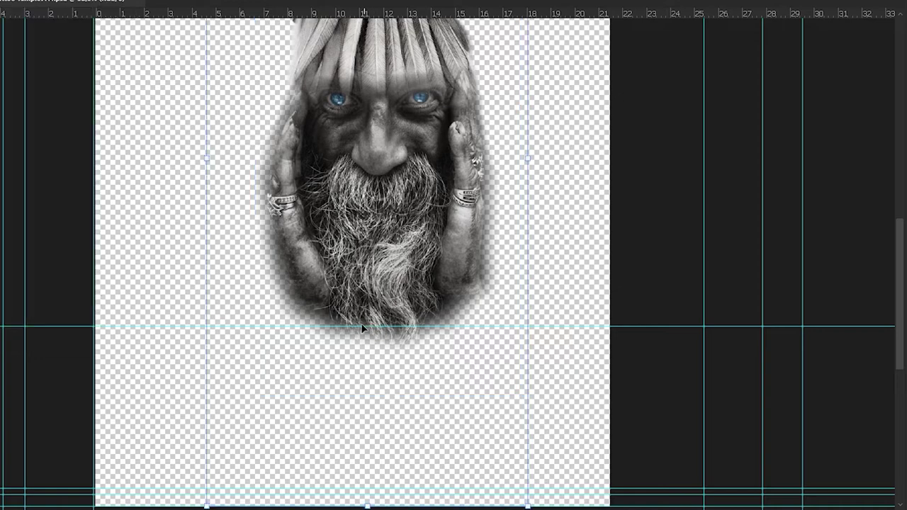
- Place the Thor's hammer image over the face and rasterize its layer
left_click(28, 222)
double_click(390, 326)
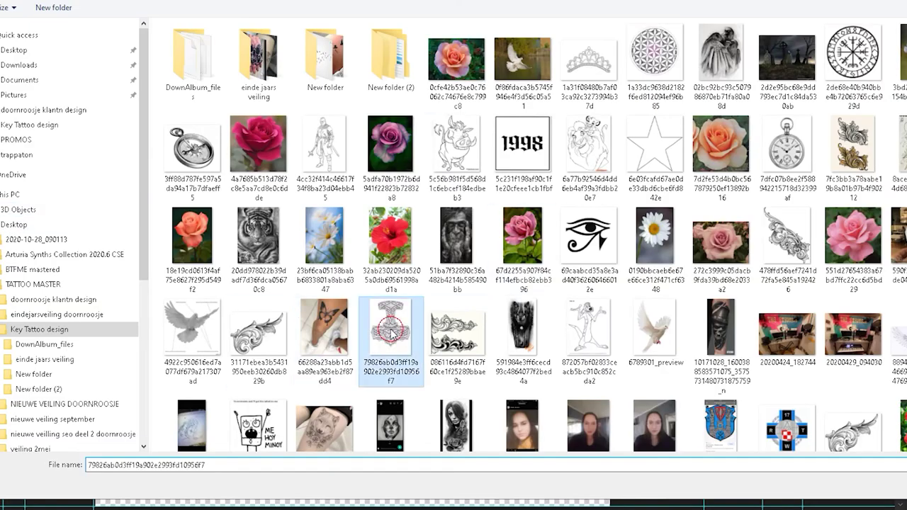
key("Return")
left_click(223, 216)
key("Return")
- Select the hammer's white background with the Magic Wand and delete it
right_click(7, 65)
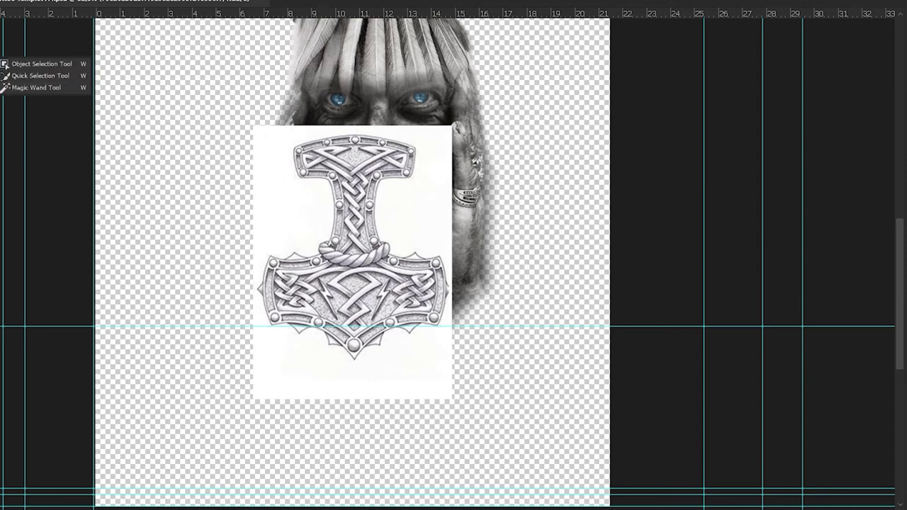
left_click(35, 87)
left_click(271, 200)
key("Delete")
key("ctrl+t")
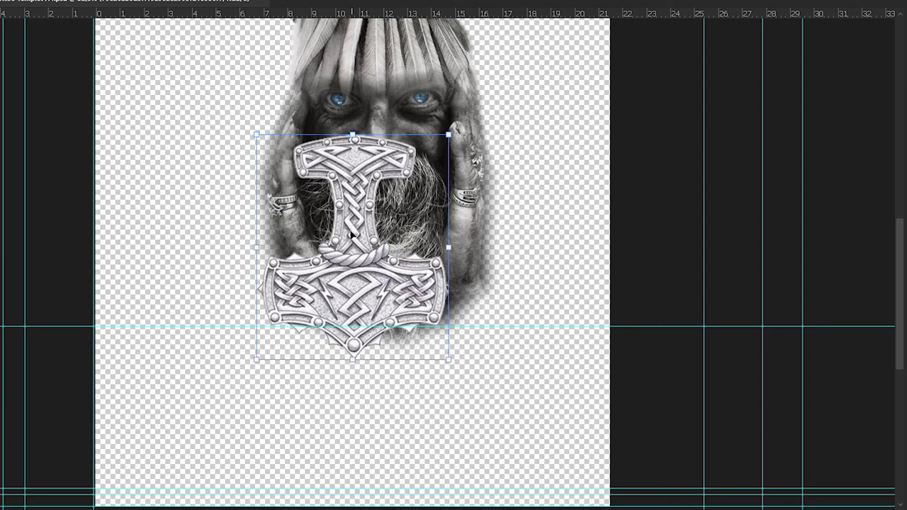
- Move the hammer below the beard, send its layer behind the face, and tuck its top under the whiskers
left_click_drag(369, 206, 397, 350)
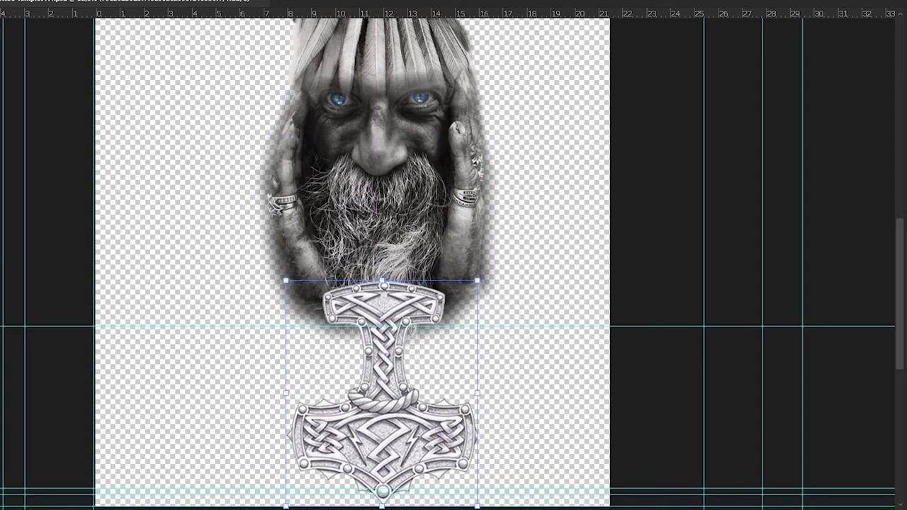
key("ctrl+[")
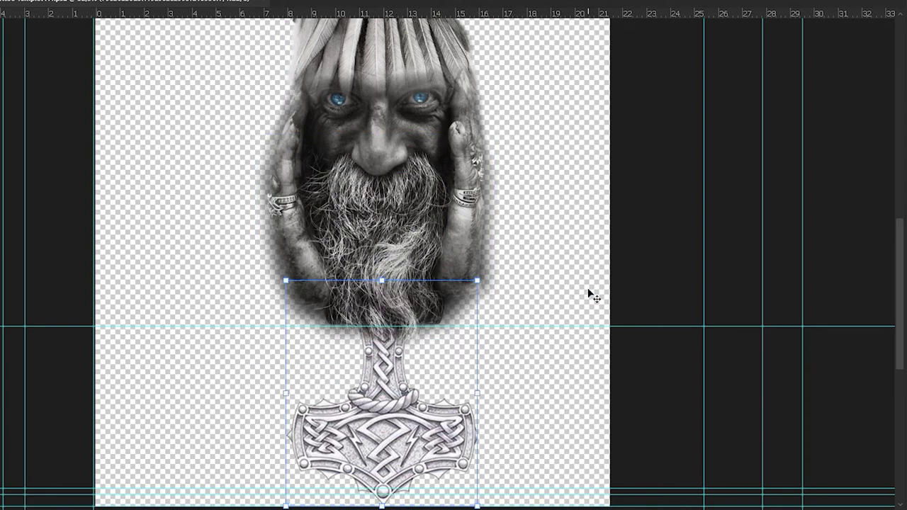
scroll(583, 314, "up", 2)
scroll(584, 319, "up", 3)
scroll(584, 318, "down", 4)
left_click_drag(395, 450, 388, 408)
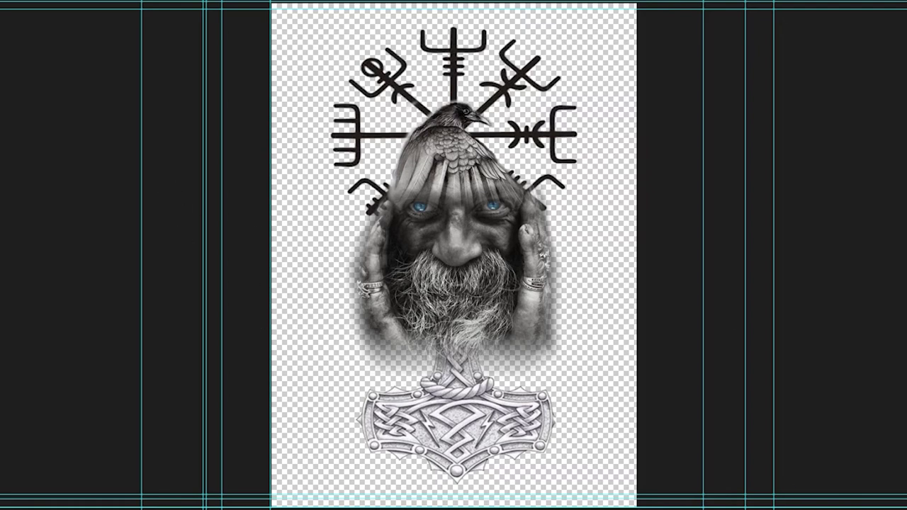
- Place the cracked texture image on the canvas
left_click(19, 212)
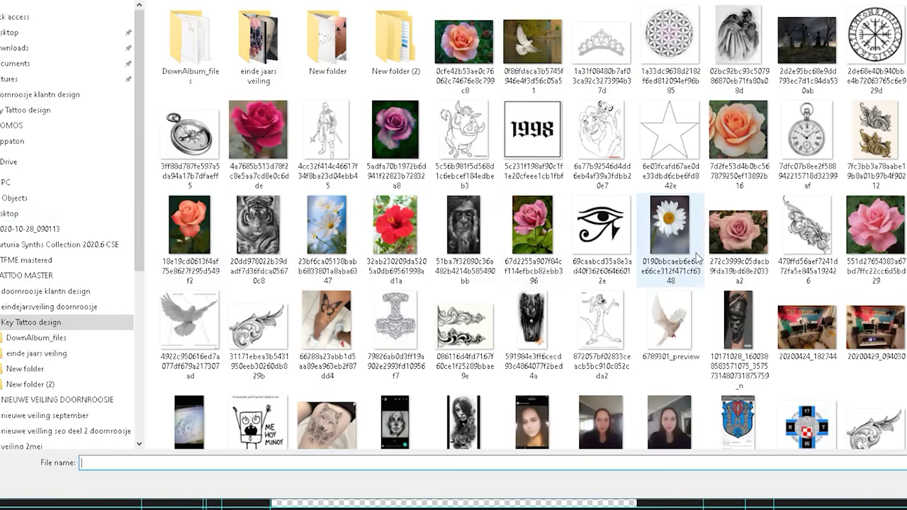
scroll(645, 305, "down", 5)
scroll(645, 319, "up", 3)
left_click(334, 348)
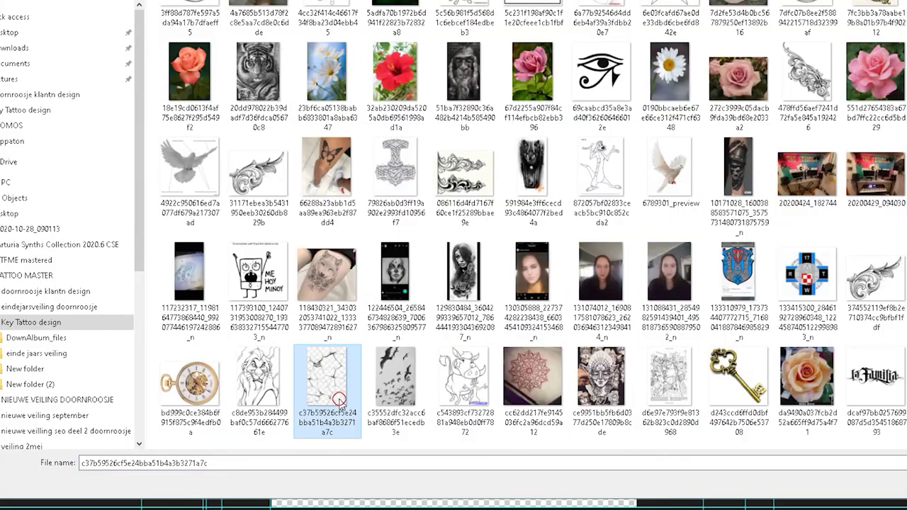
key("Return")
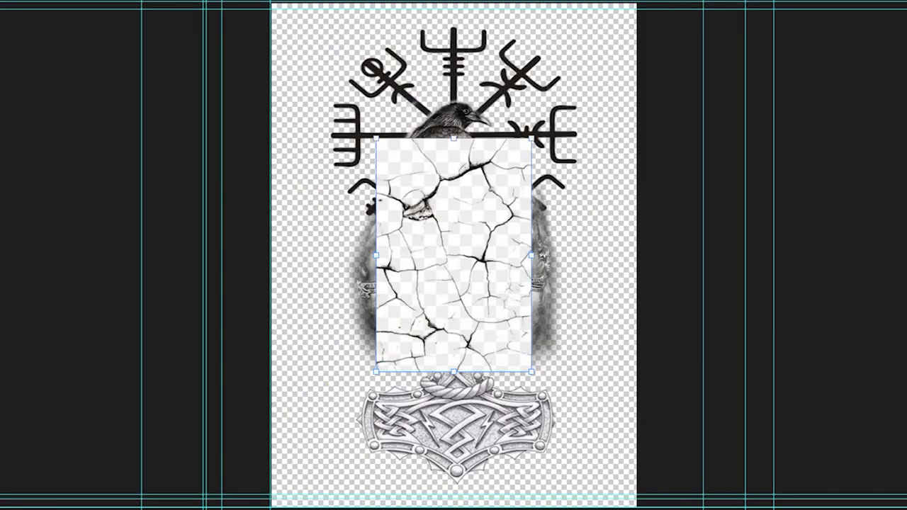
key("Return")
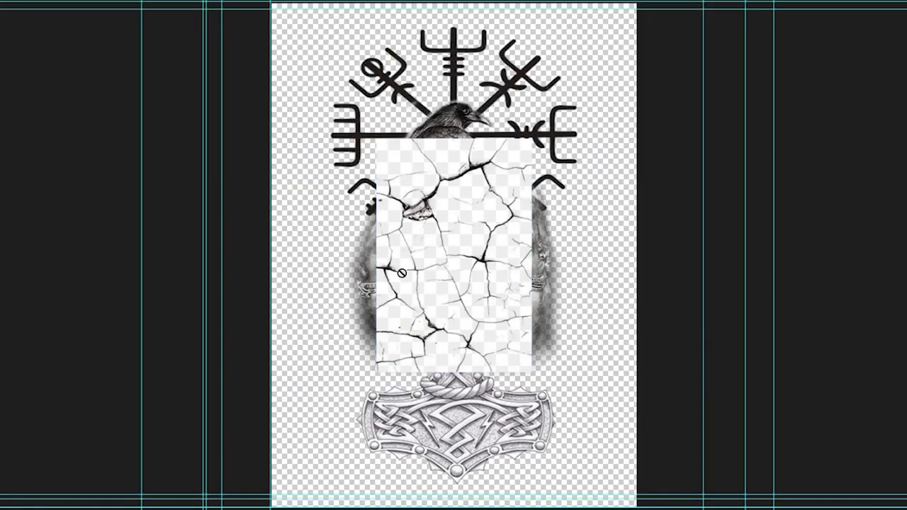
- Rasterize the texture layer and delete its white areas with the Magic Wand
left_click(482, 241)
left_click(547, 192)
left_click(436, 261)
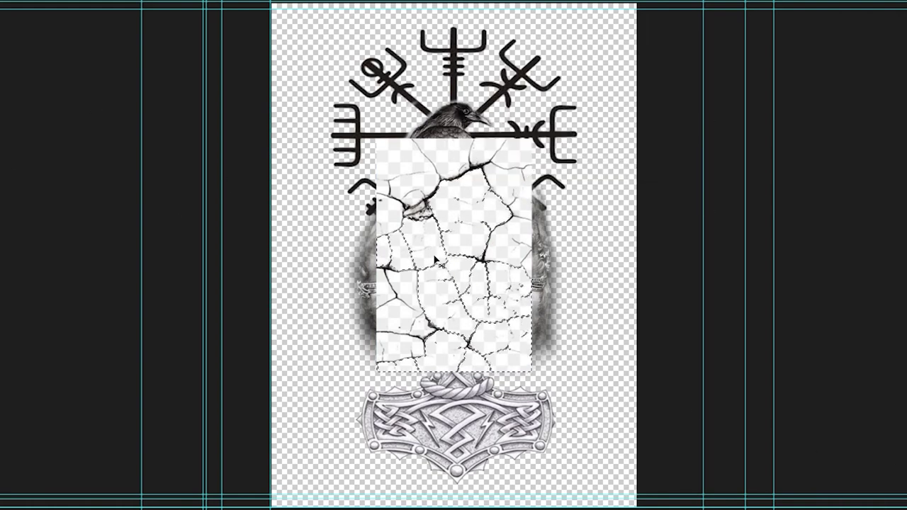
key("Delete")
key("ctrl+d")
key("Delete")
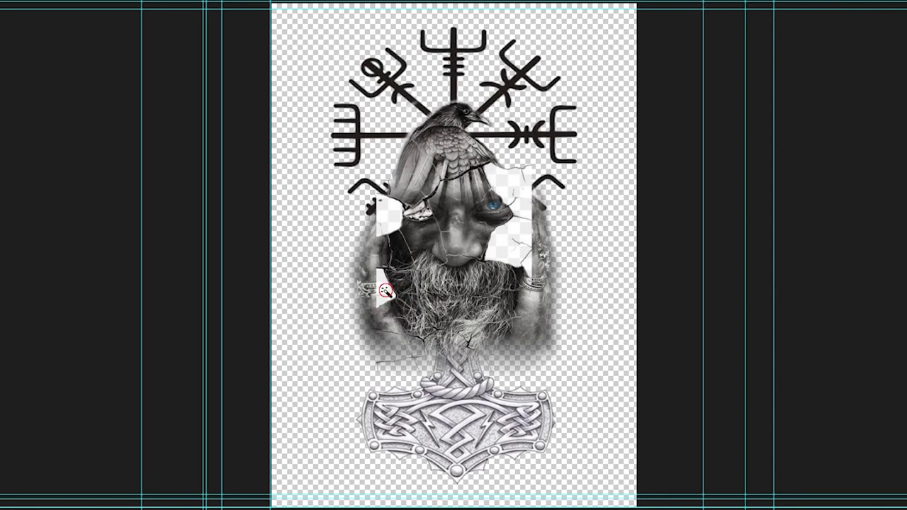
- Move the leftover texture piece off the eye and scale the crack texture to cover the canvas
left_click_drag(514, 193, 532, 268)
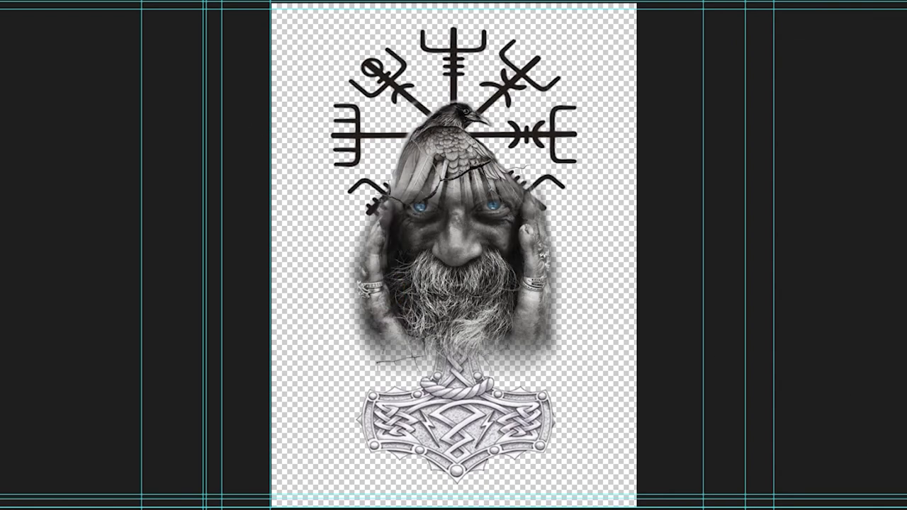
left_click_drag(259, 54, 298, 20)
left_click_drag(553, 404, 617, 498)
key("Return")
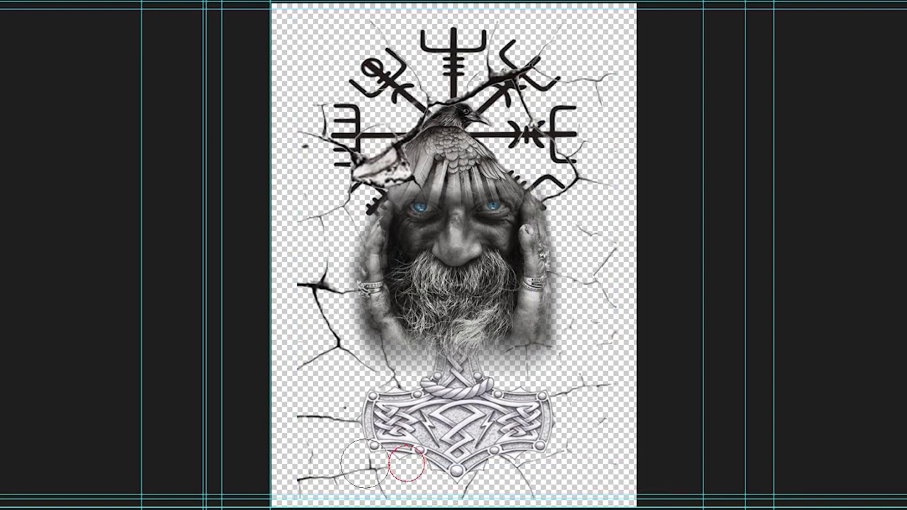
- Erase crack lines left and right of the face and over the hammer
left_click_drag(338, 370, 293, 288)
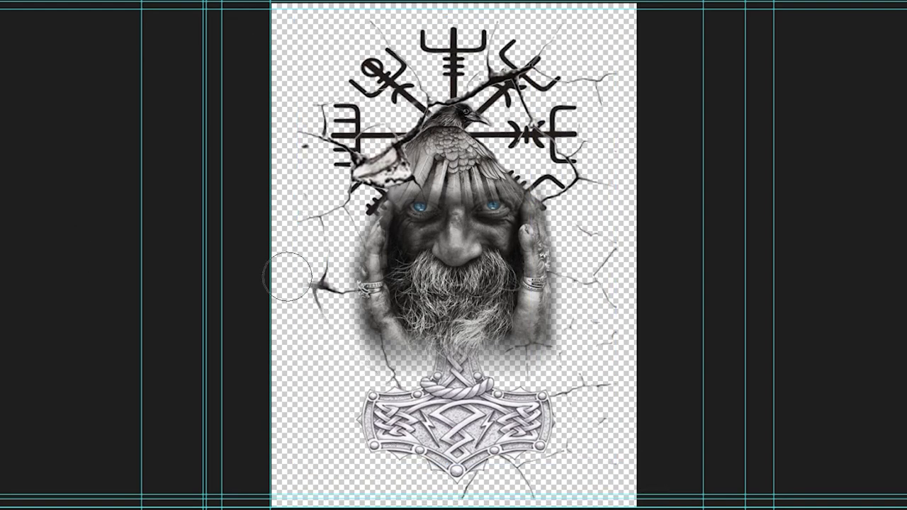
key("ctrl+z")
left_click_drag(346, 369, 303, 227)
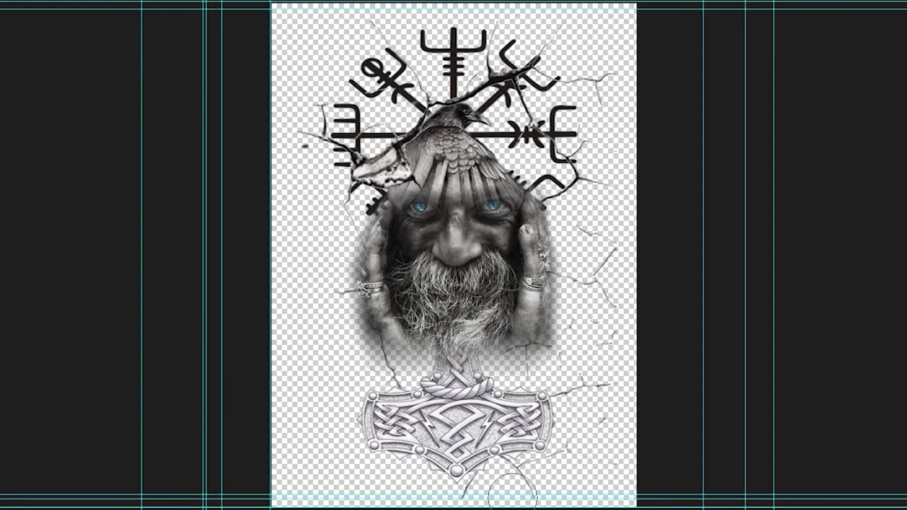
left_click_drag(589, 387, 595, 198)
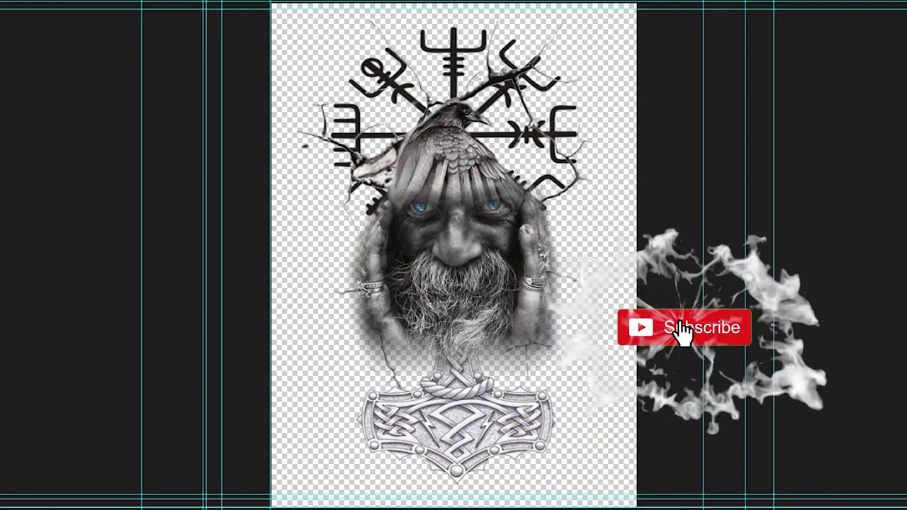
key("ctrl+t")
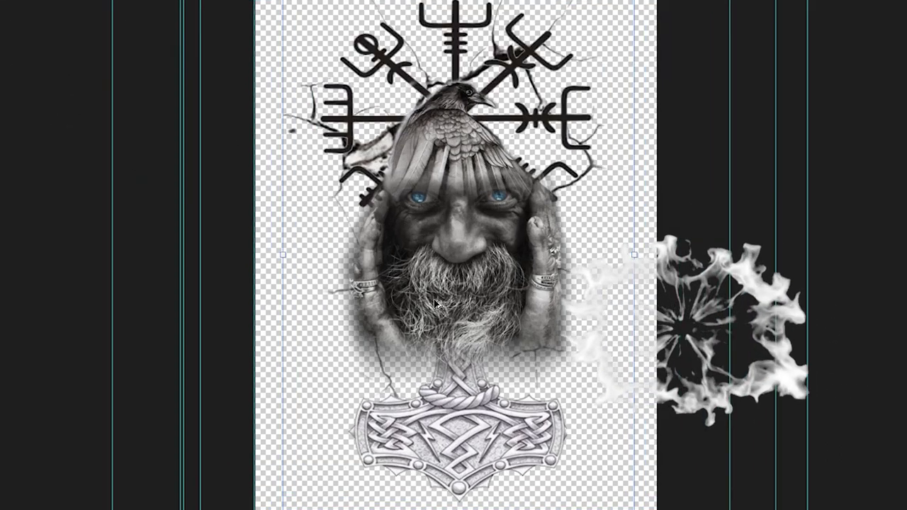
key("Return")
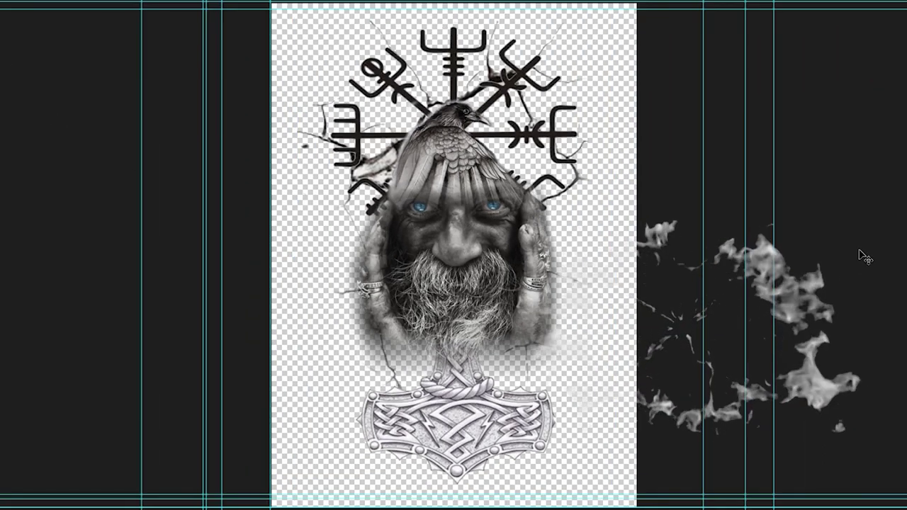